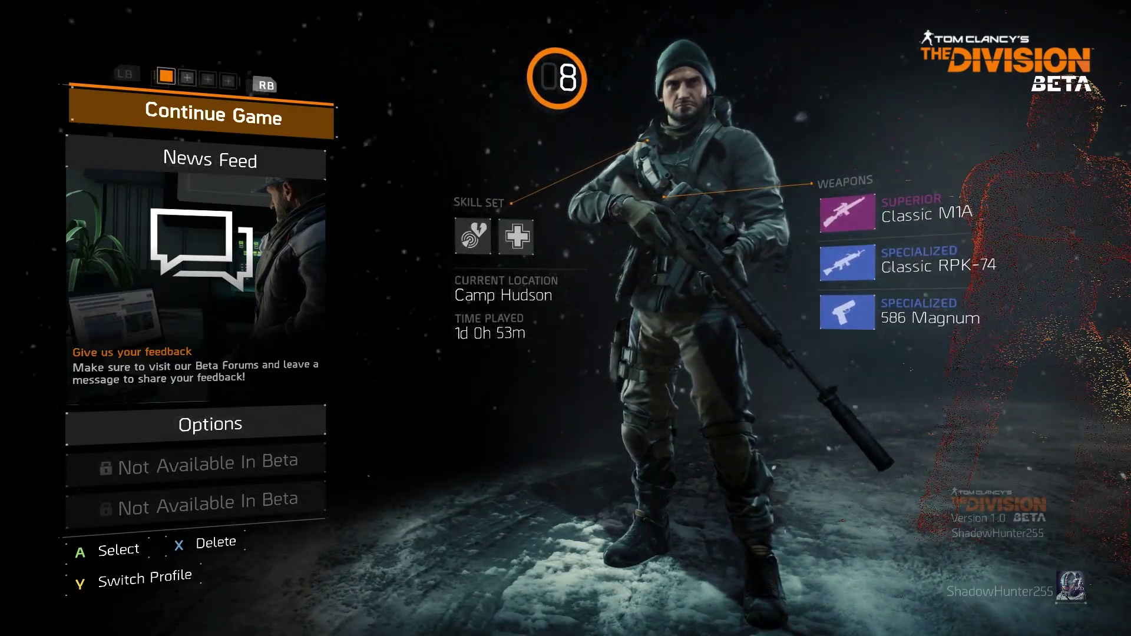
Step: Bring up the Xbox guide and its Friends list over The Division Beta's main menu
key("super")
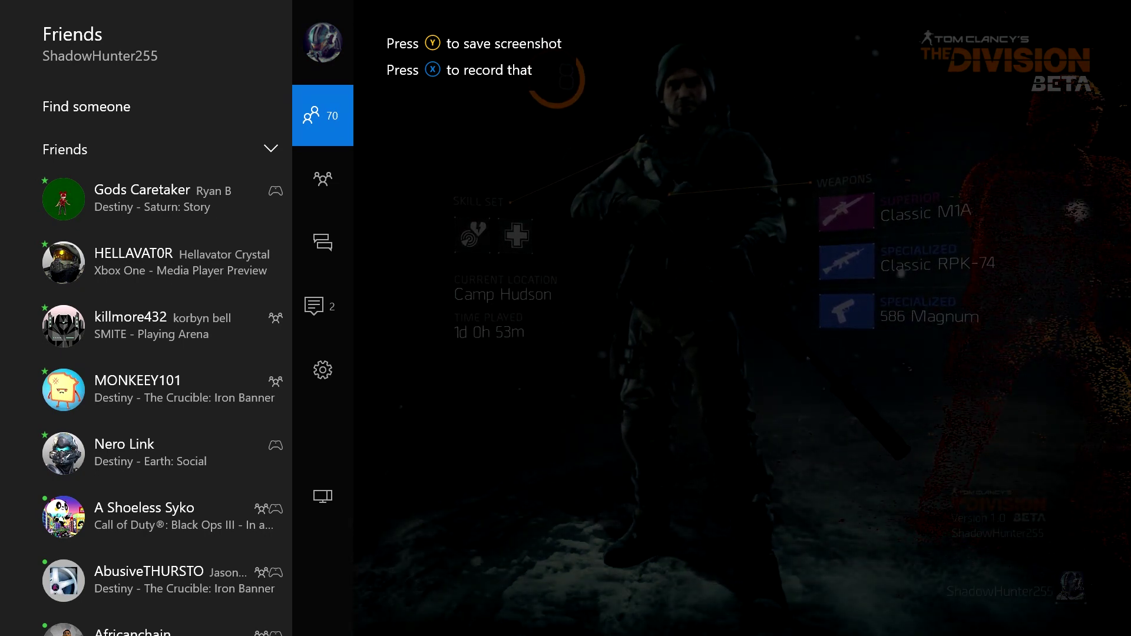
Step: Close the guide and return from The Division Beta to the Xbox Home screen
key("x")
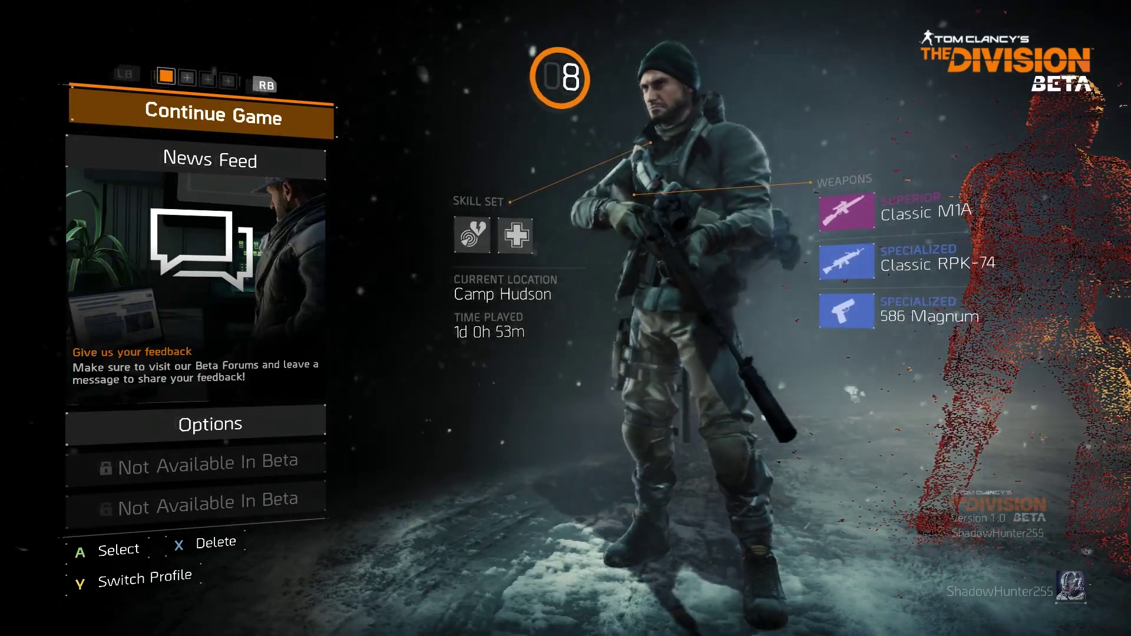
key("super")
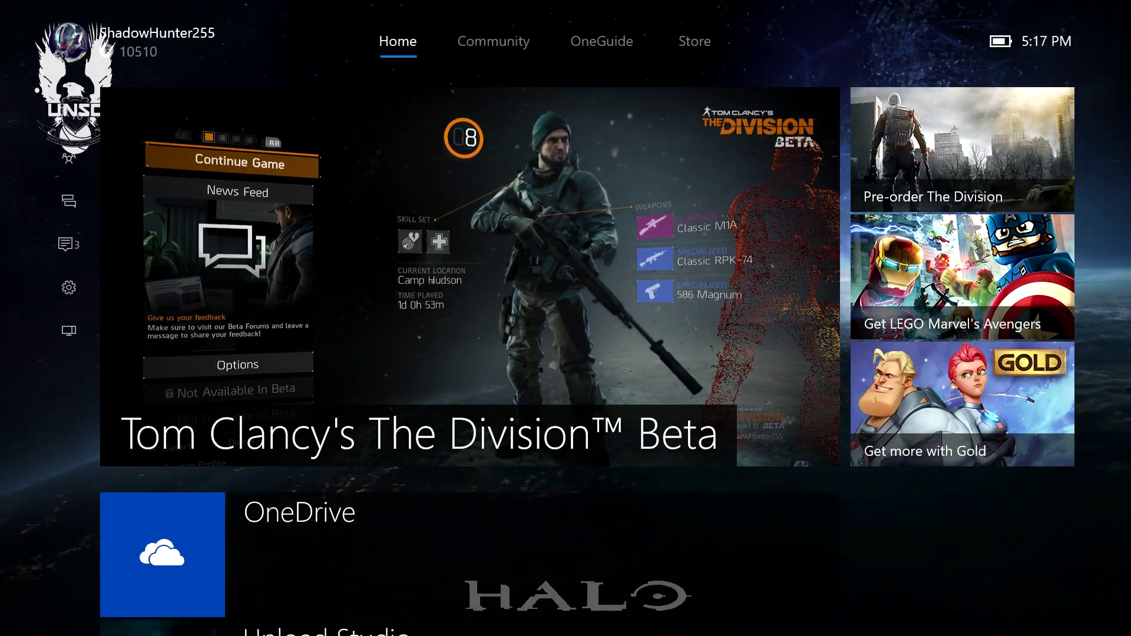
Step: Go from the guide's gamerpic to My profile and move over to the Captures tab
key("Return")
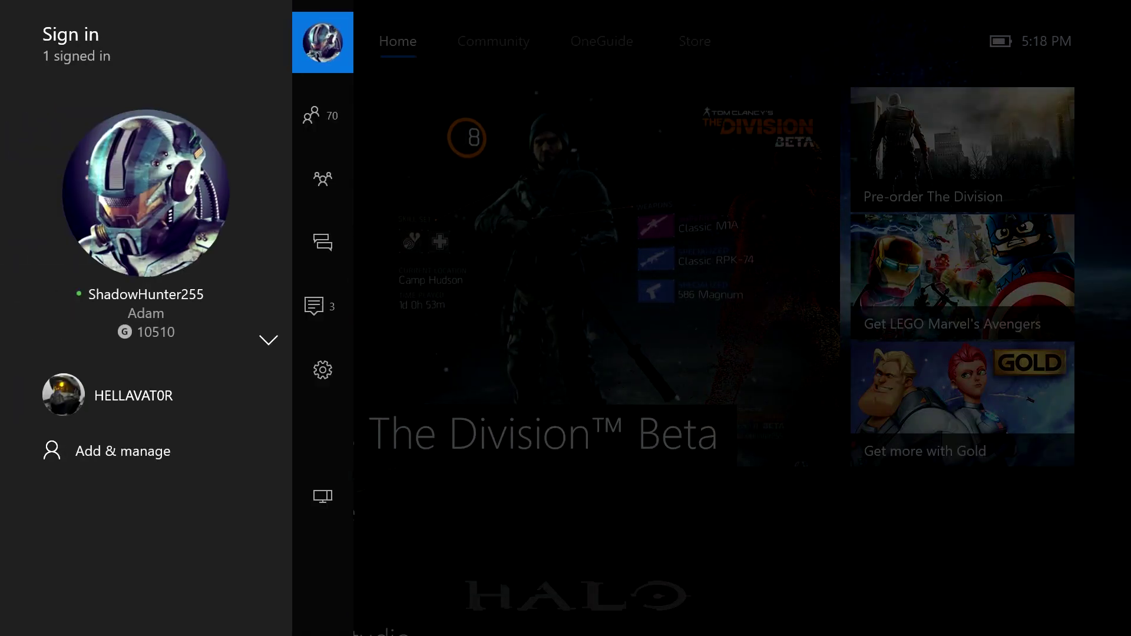
key("Left")
key("Return")
key("Escape")
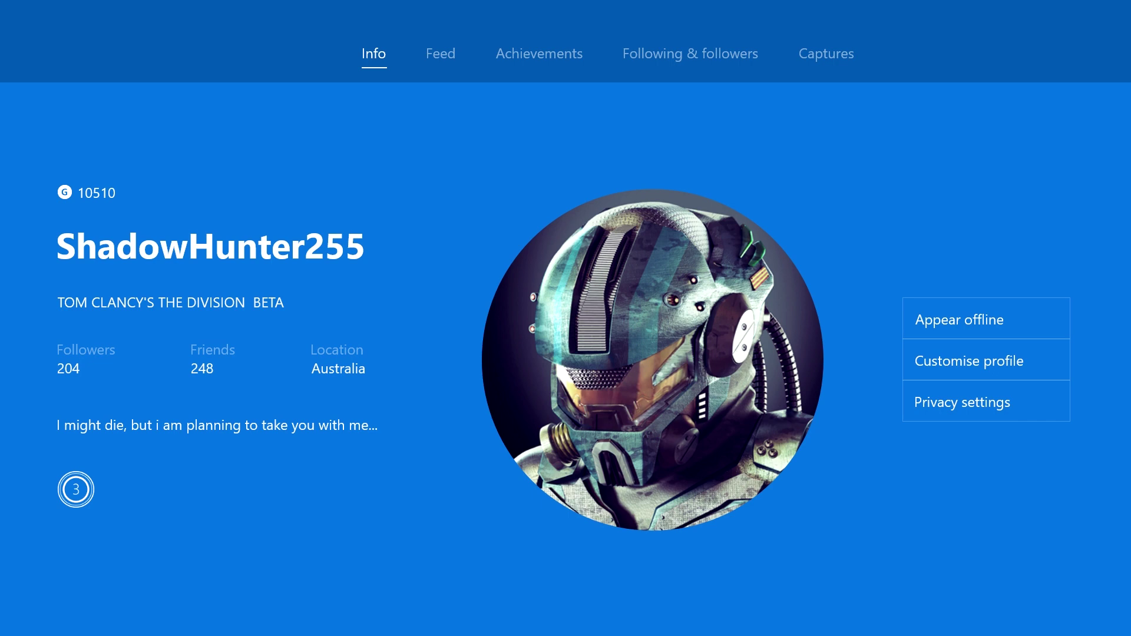
key("Right")
key("Right")
key("Right")
key("Right")
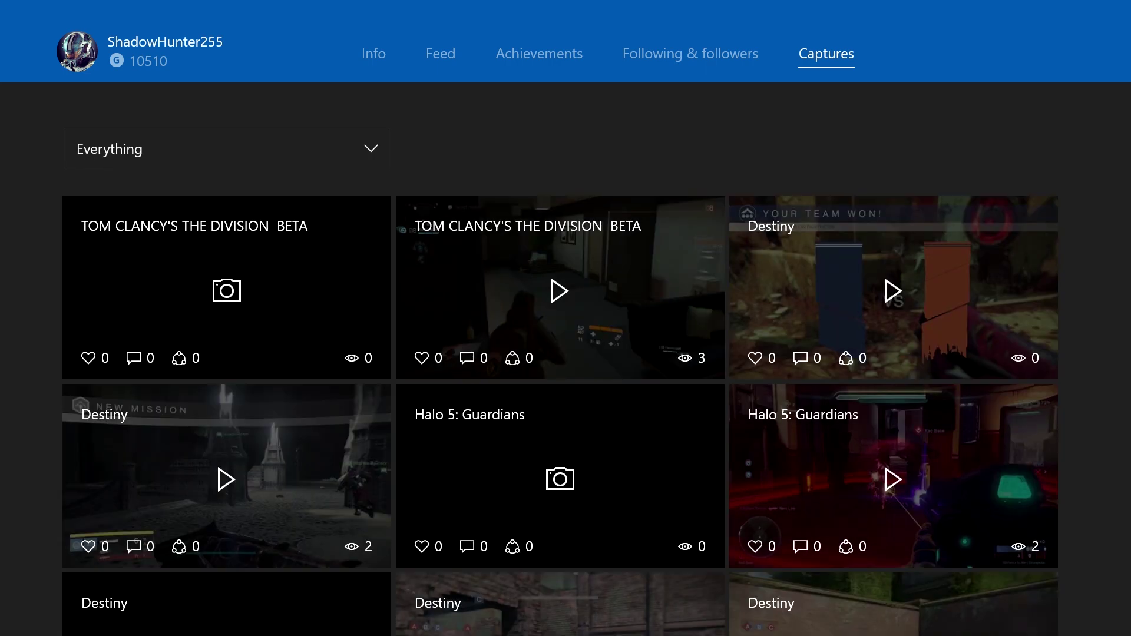
Step: Open the newest Division Beta screenshot from the captures grid
key("Down")
key("Left")
key("Left")
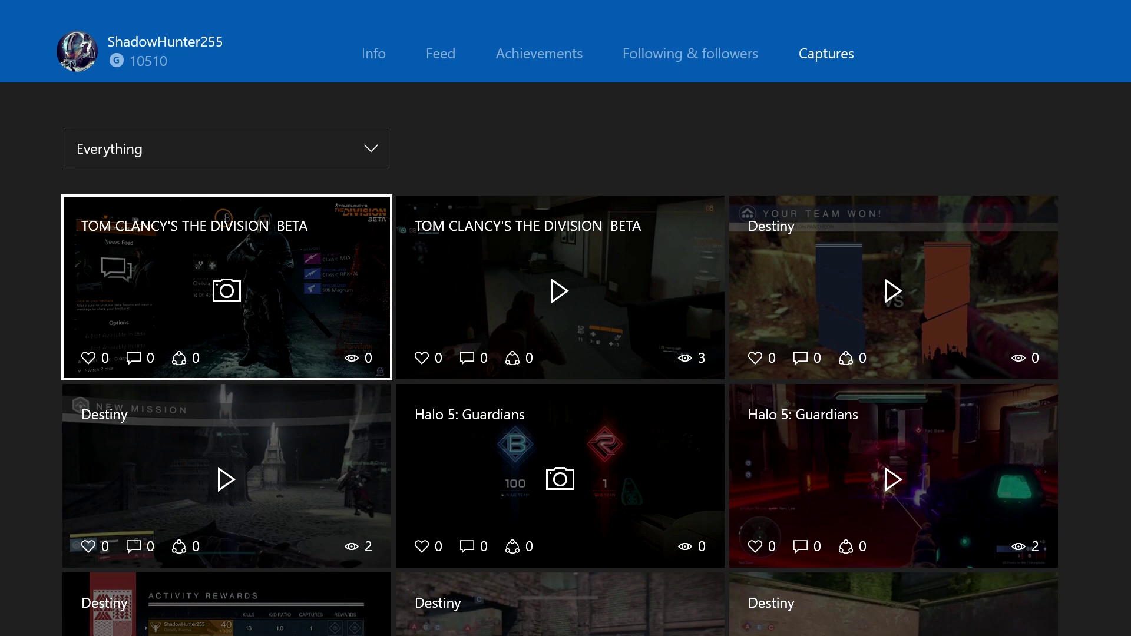
key("Return")
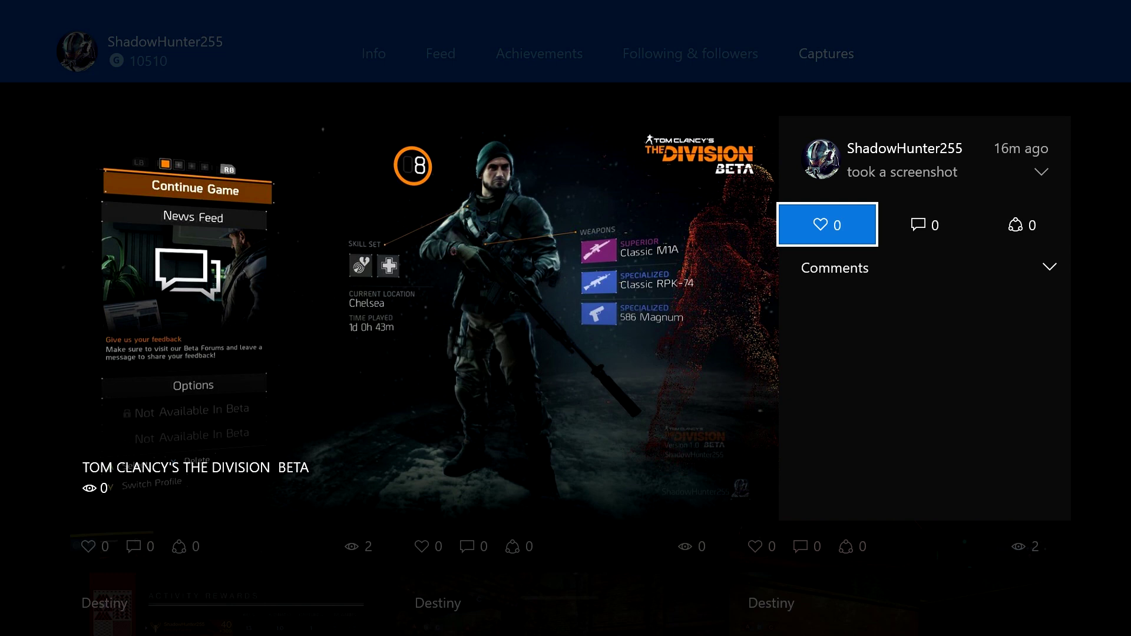
Step: Choose Share on the screenshot to list its share destinations
key("Right")
key("Left")
key("Right")
key("Right")
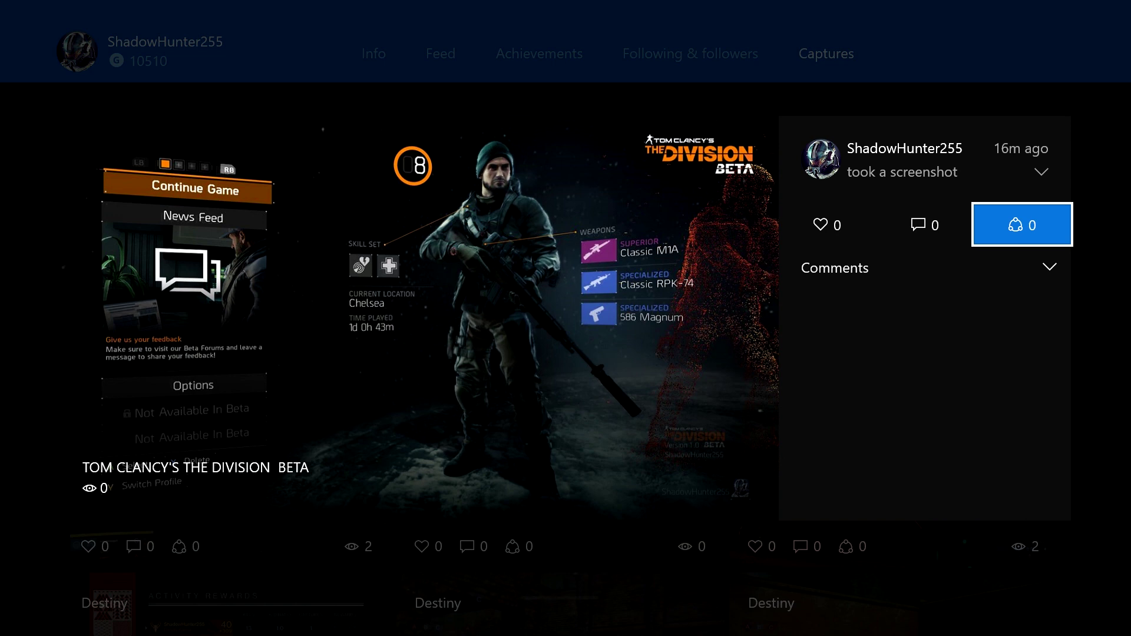
key("Up")
key("Down")
key("Right")
key("Escape")
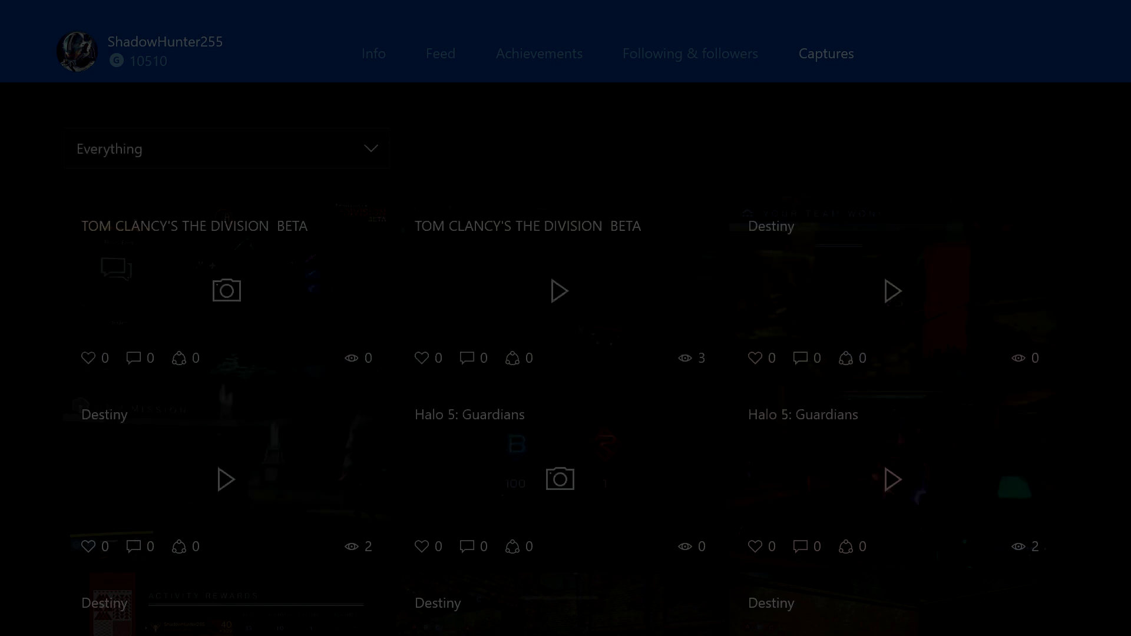
key("Return")
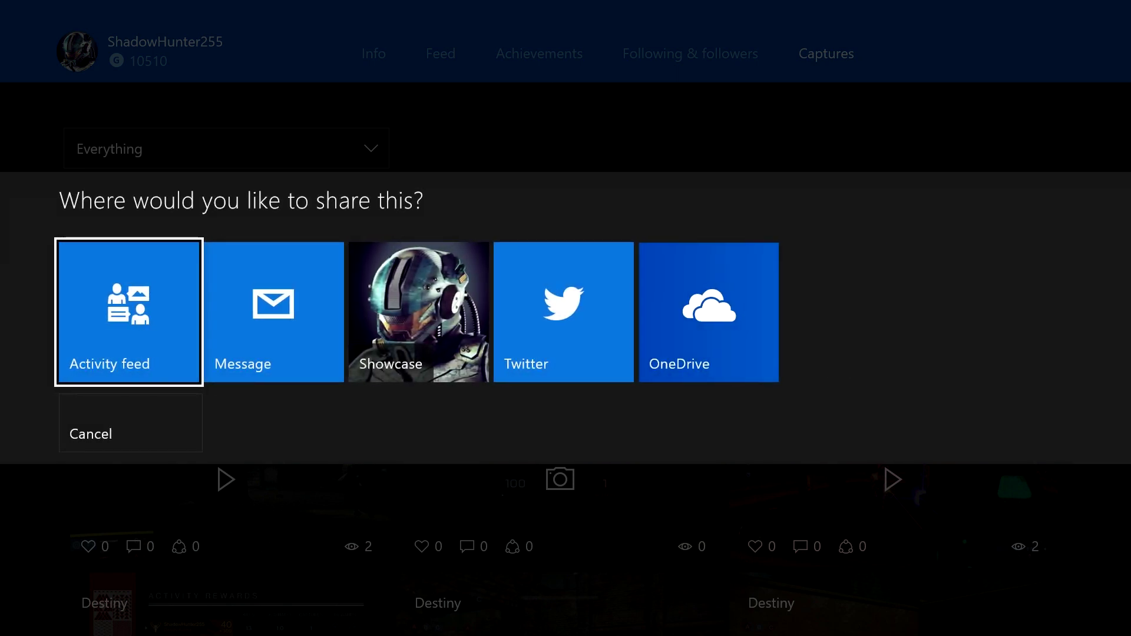
Step: Pick OneDrive as the destination and send the screenshot there
key("Right")
key("Right")
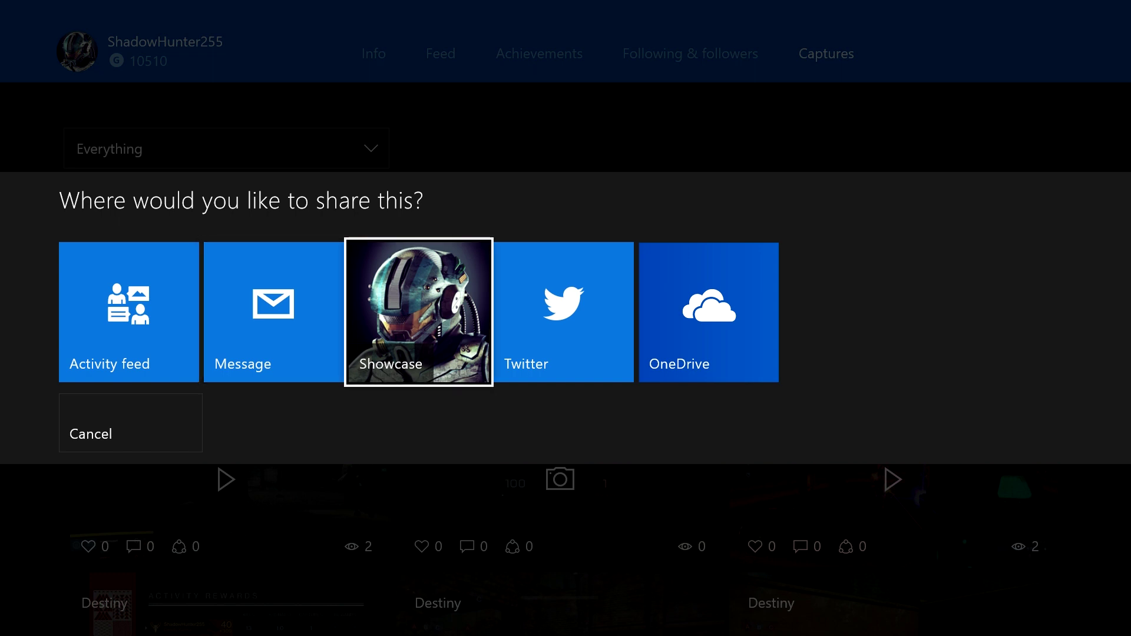
key("Right")
key("Right")
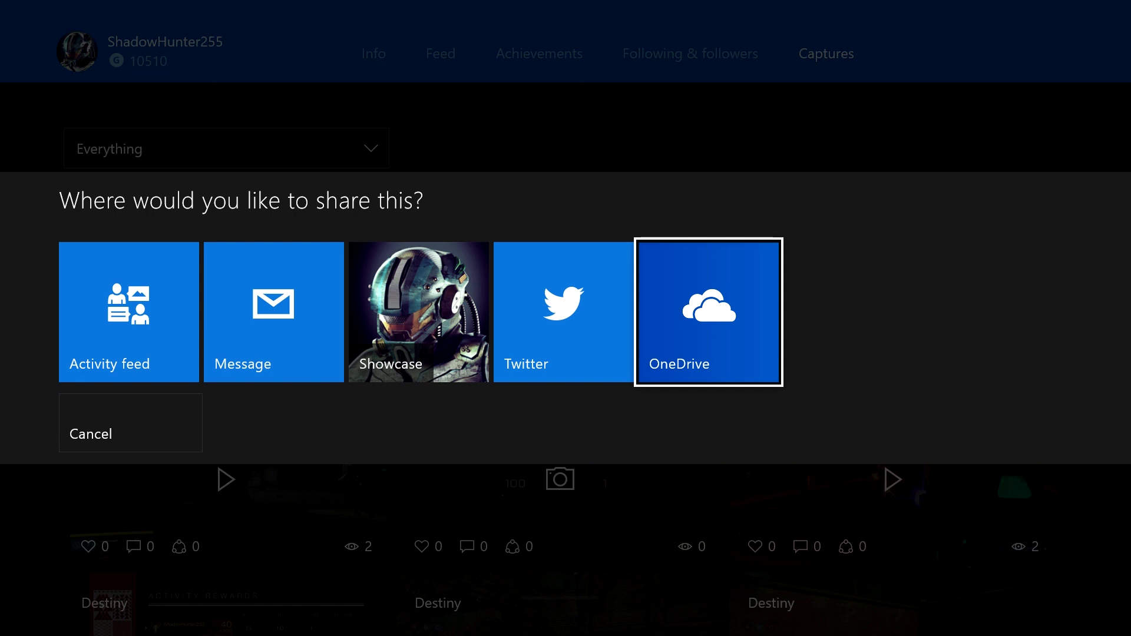
key("Left")
key("Right")
key("Return")
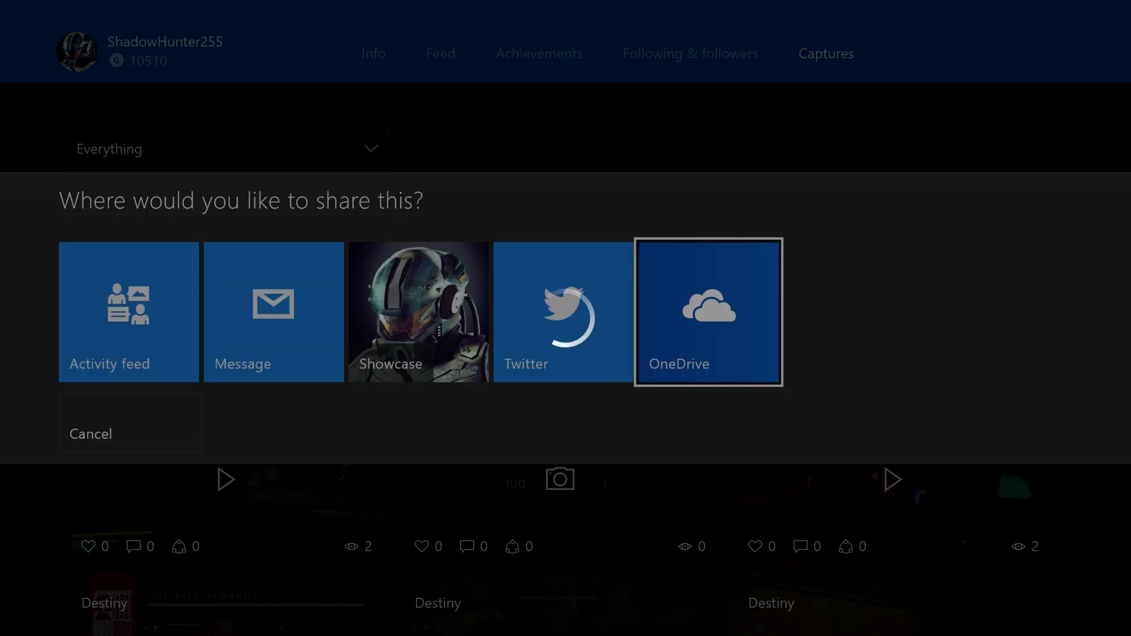
key("Return")
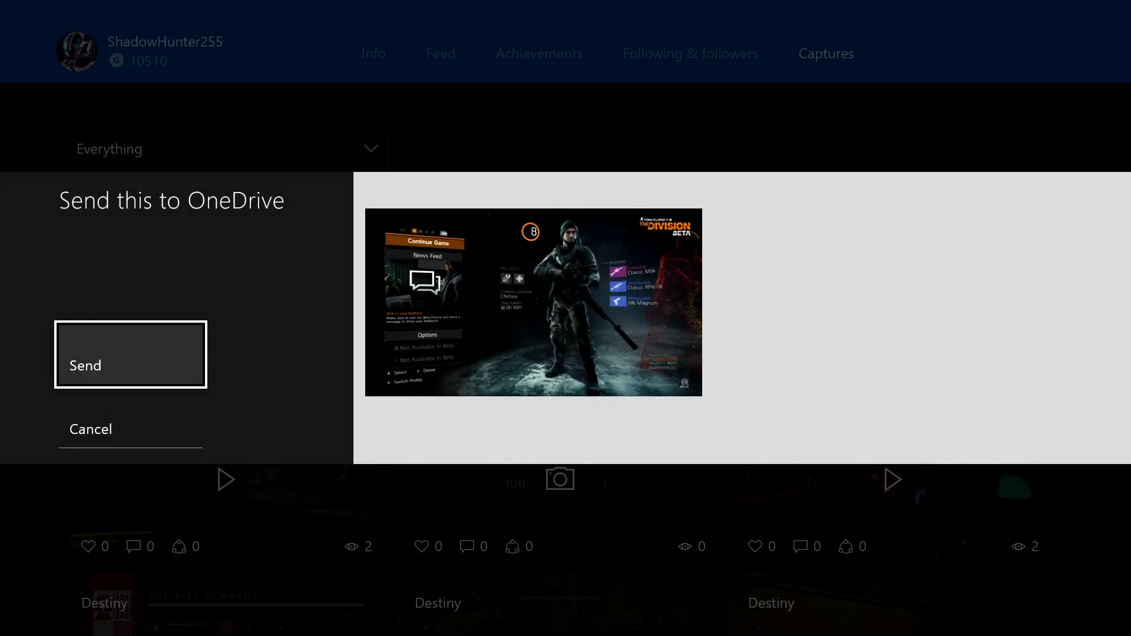
key("Return")
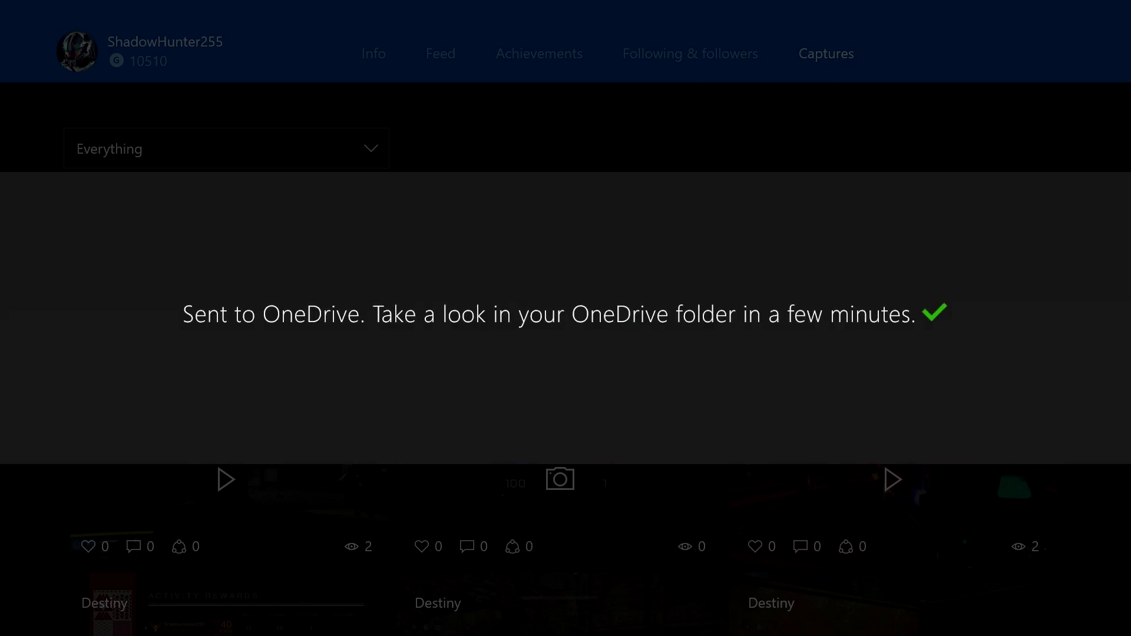
Step: Share again, choose Twitter, and continue past the privacy settings notice
key("Right")
key("Right")
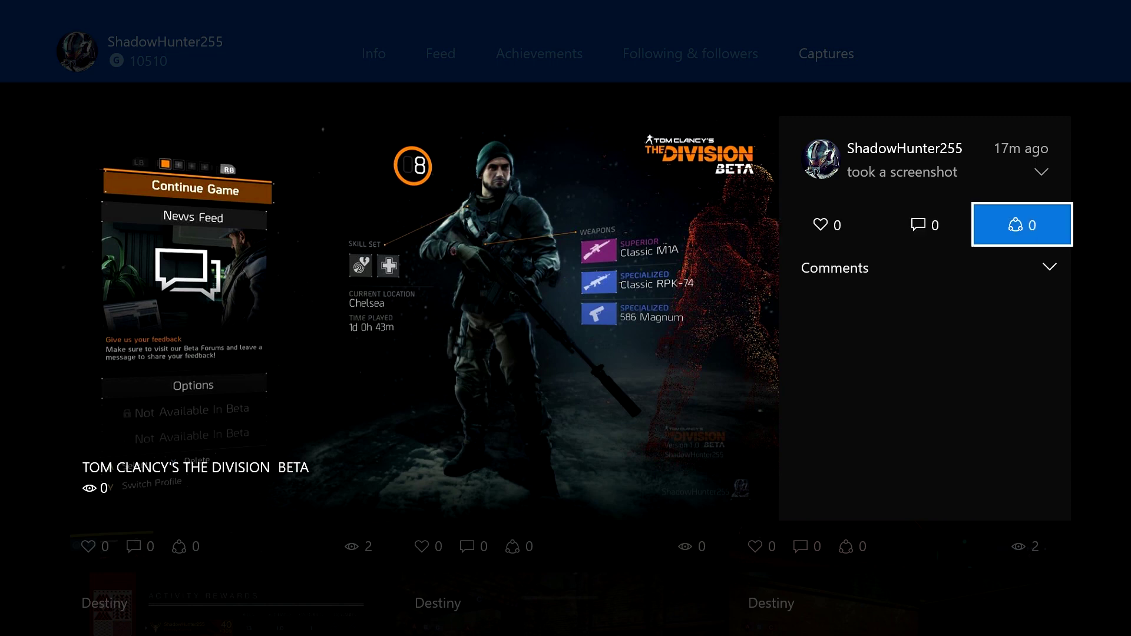
key("Return")
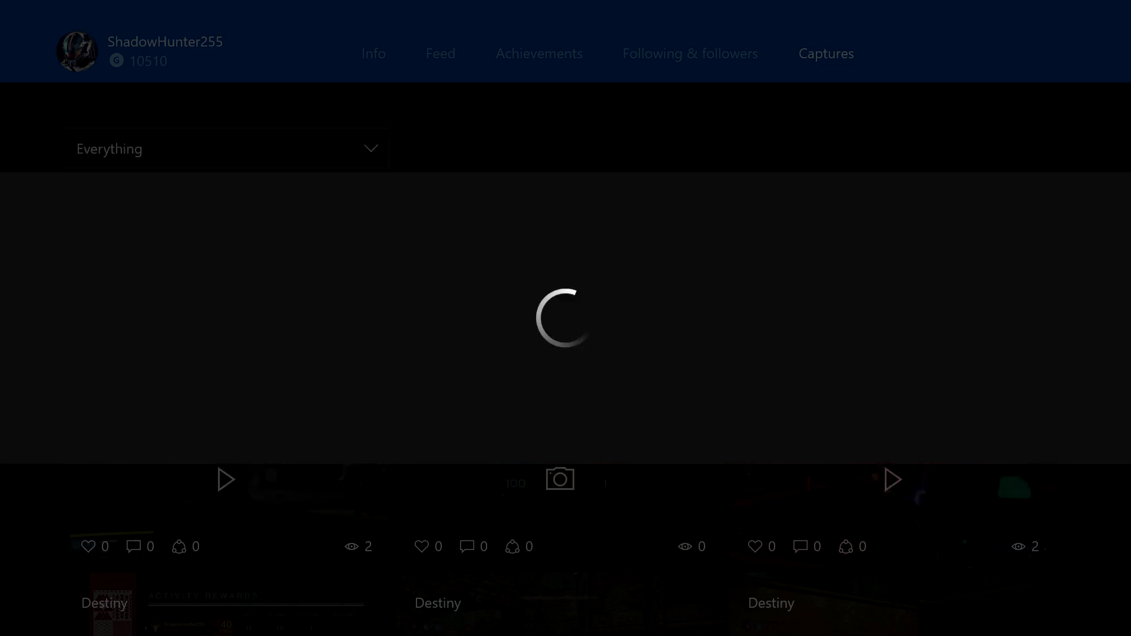
key("Right")
key("Right")
key("Right")
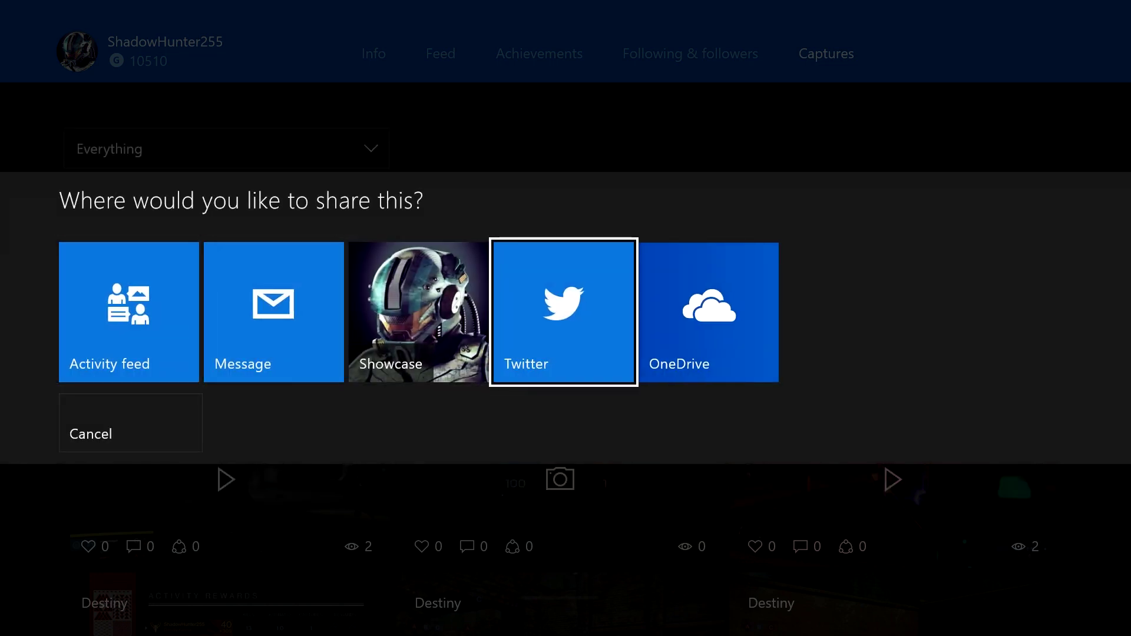
key("Return")
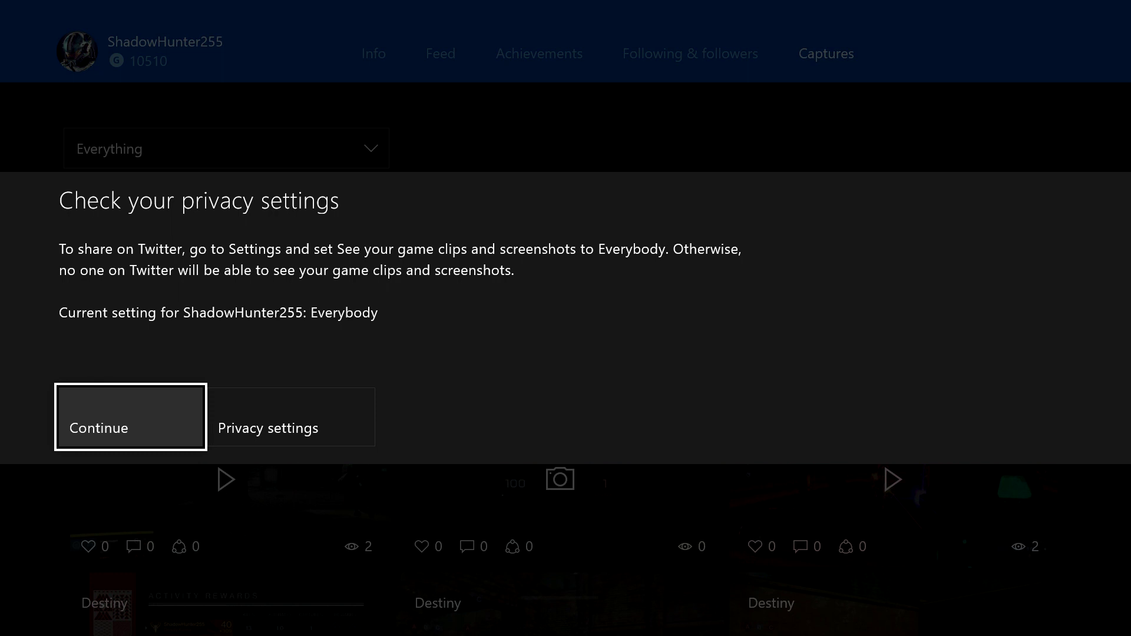
key("Return")
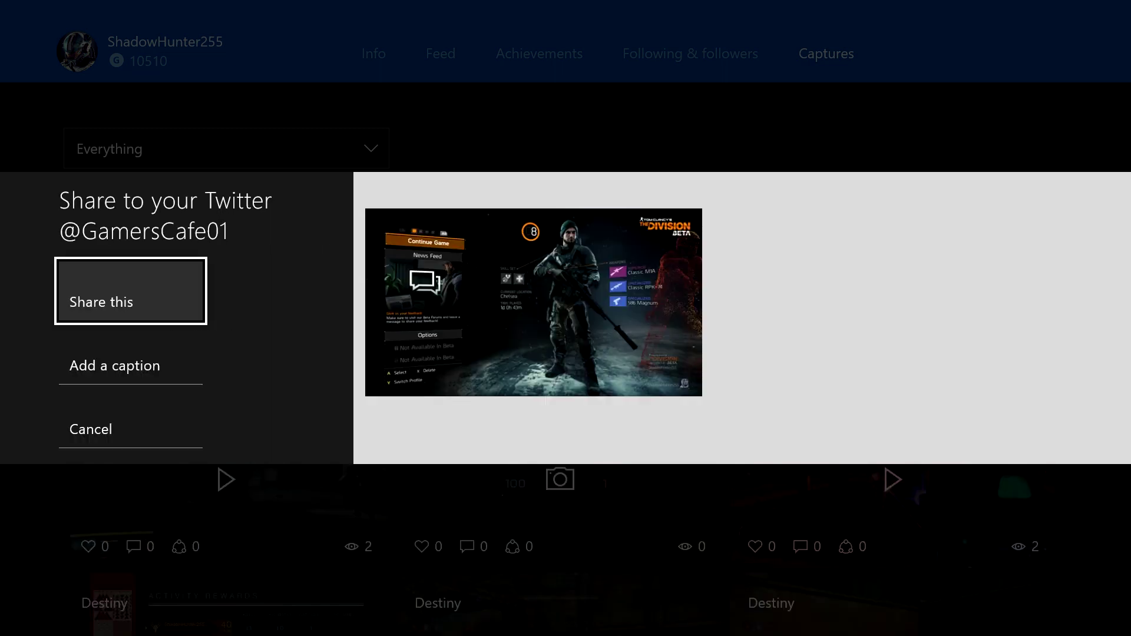
key("Down")
key("Return")
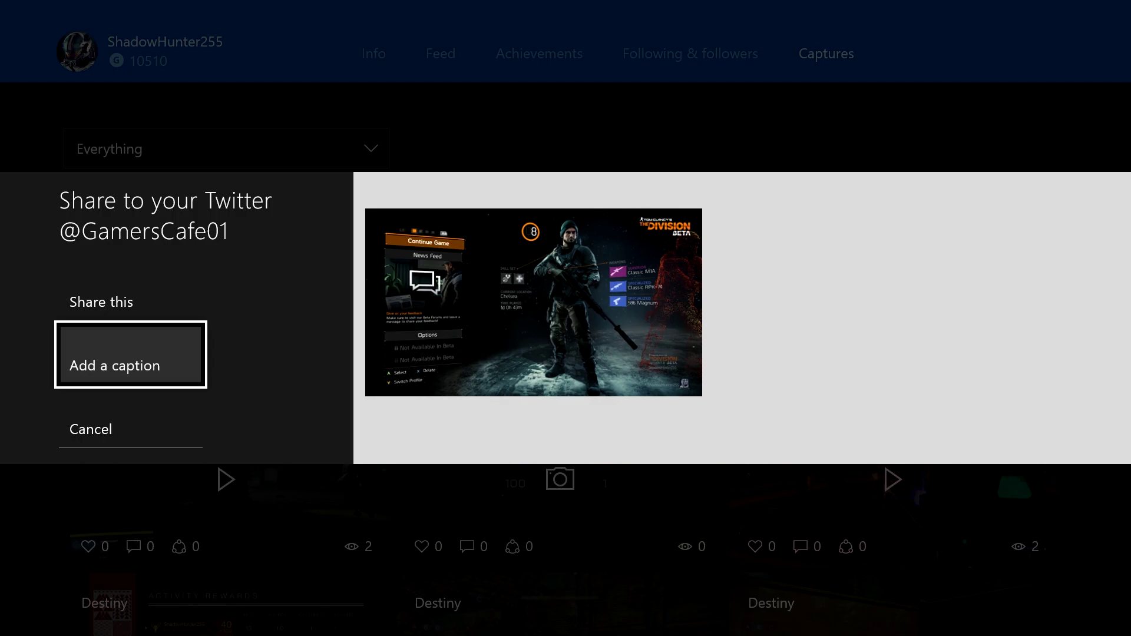
key("Up")
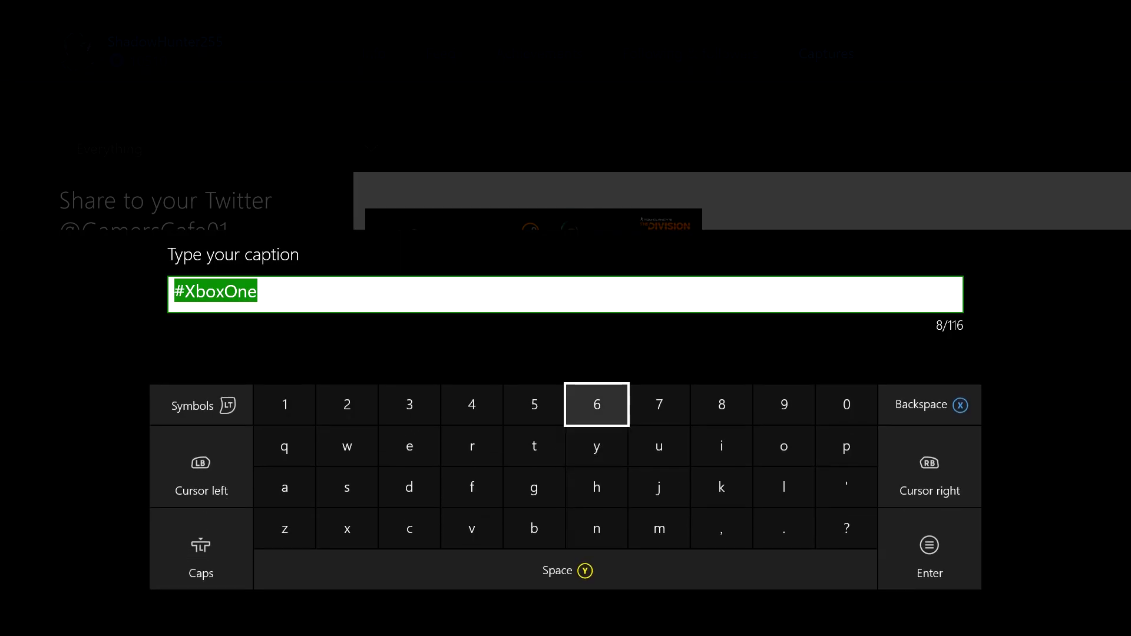
key("Down")
key("Down")
key("Down")
key("Right")
key("Right")
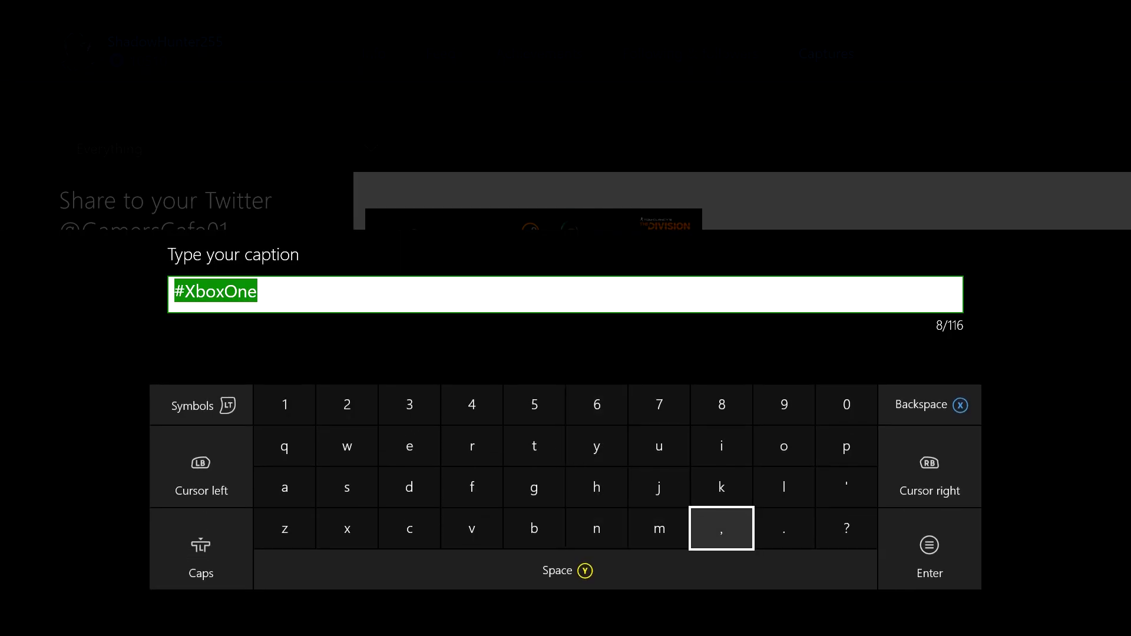
key("Up")
key("Right")
key("Right")
key("Right")
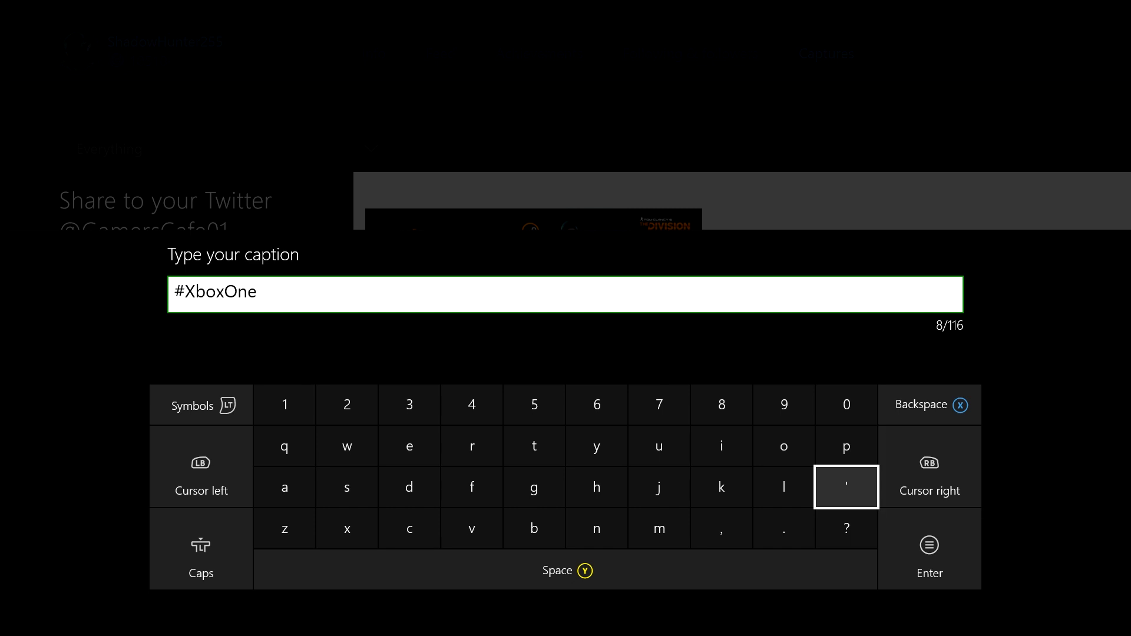
key("Down")
key("Left")
key("Left")
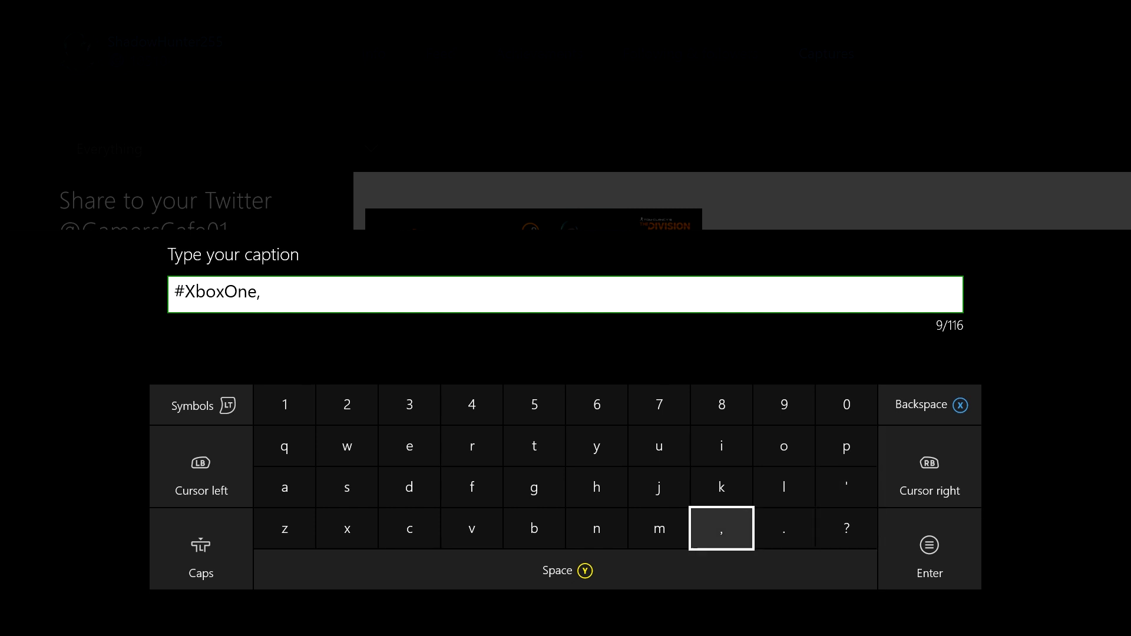
key("Up")
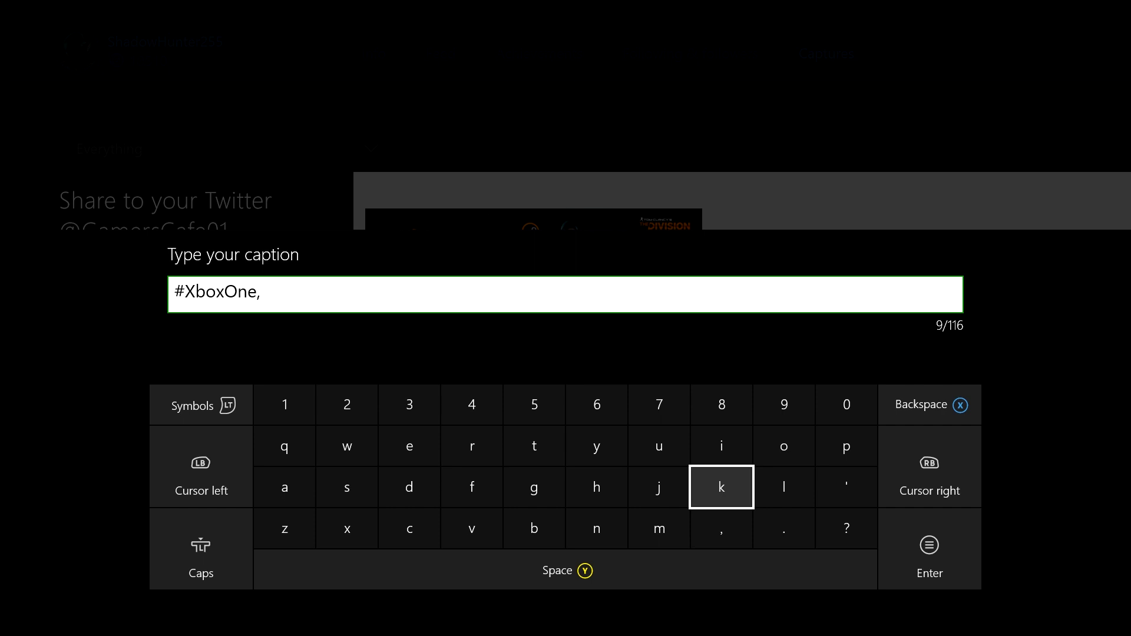
key("Down")
key("Down")
key("Up")
key("Right")
key("Up")
key("Up")
key("Right")
key("BackSpace")
key("Left")
key("Down")
key("Left")
key("Left")
key("Page_Up")
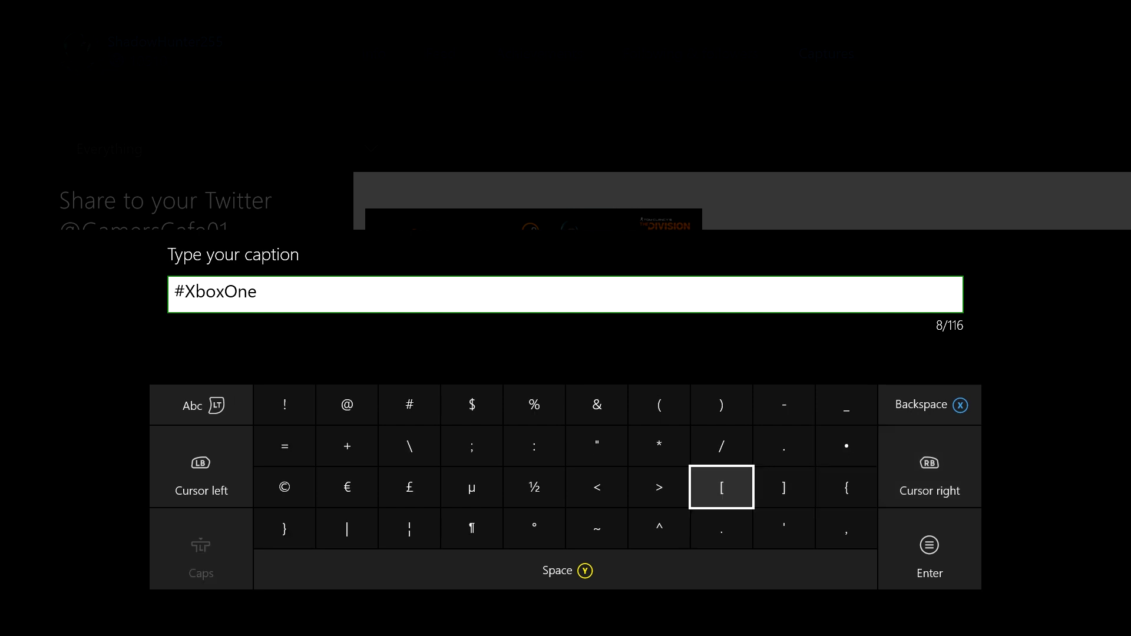
Step: Insert 'Myscreen' with a capital M at the start of the caption, before #XboxOne
key("Page_Up")
key("Left")
key("Caps_Lock")
key("Up")
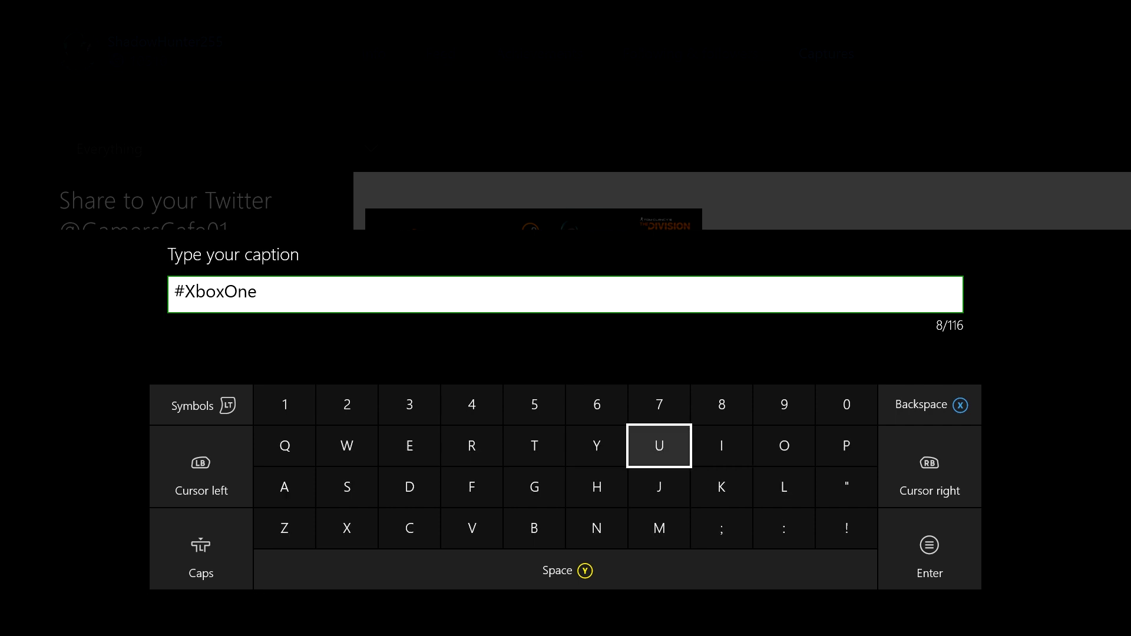
key("Left")
key("Left")
key("Left")
key("Left")
key("Left")
key("Left")
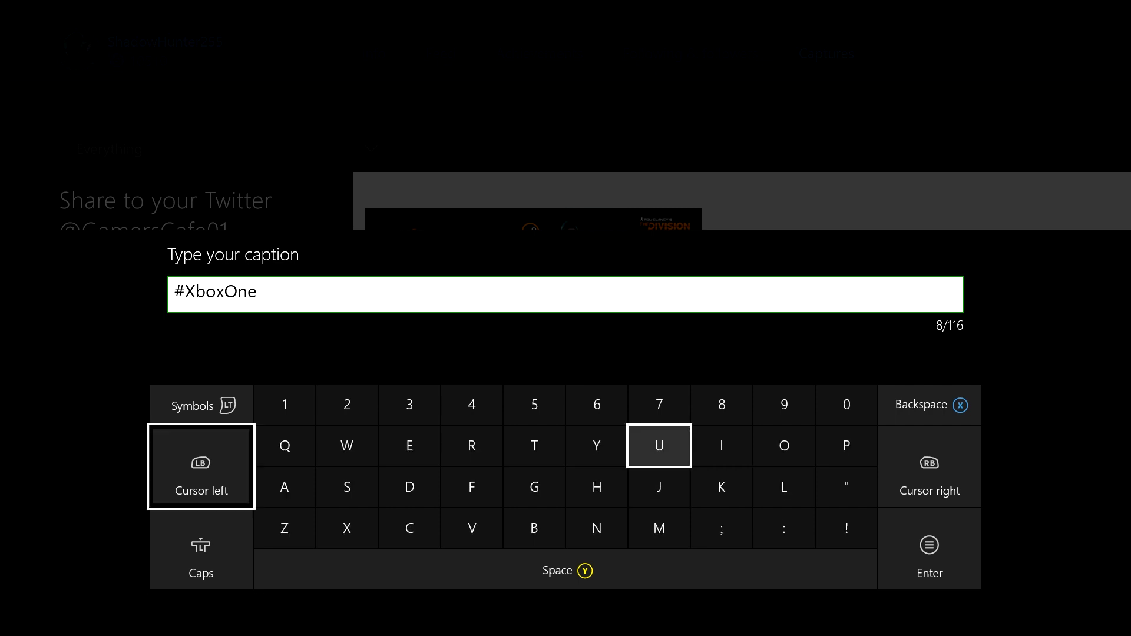
key("Down")
key("Down")
type("M")
key("Up")
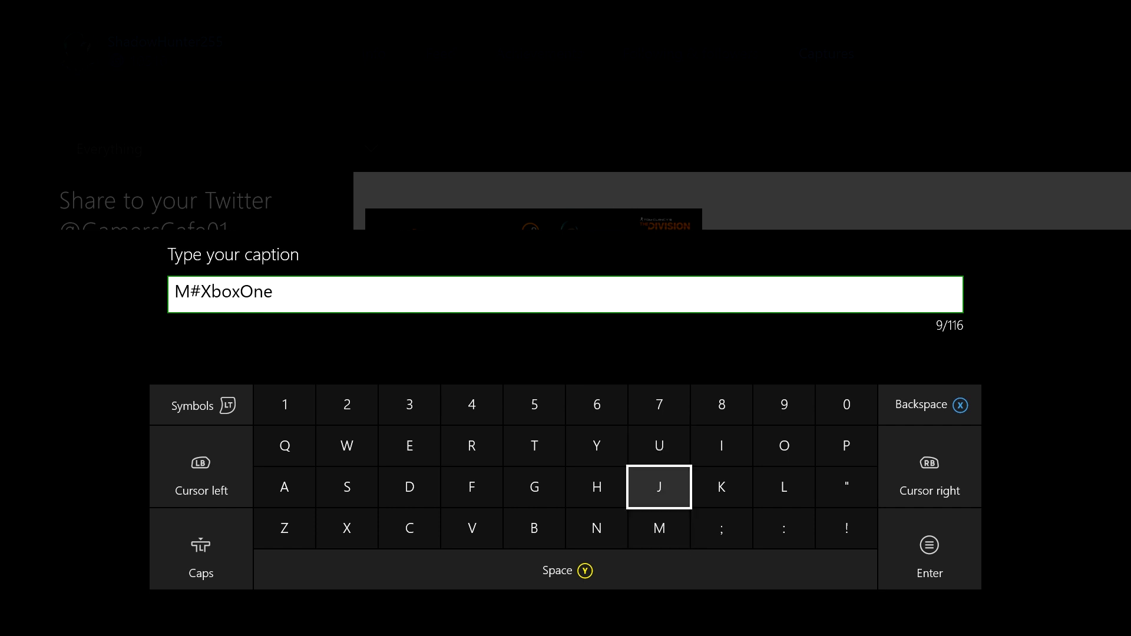
key("Up")
key("Left")
type("Y")
key("Down")
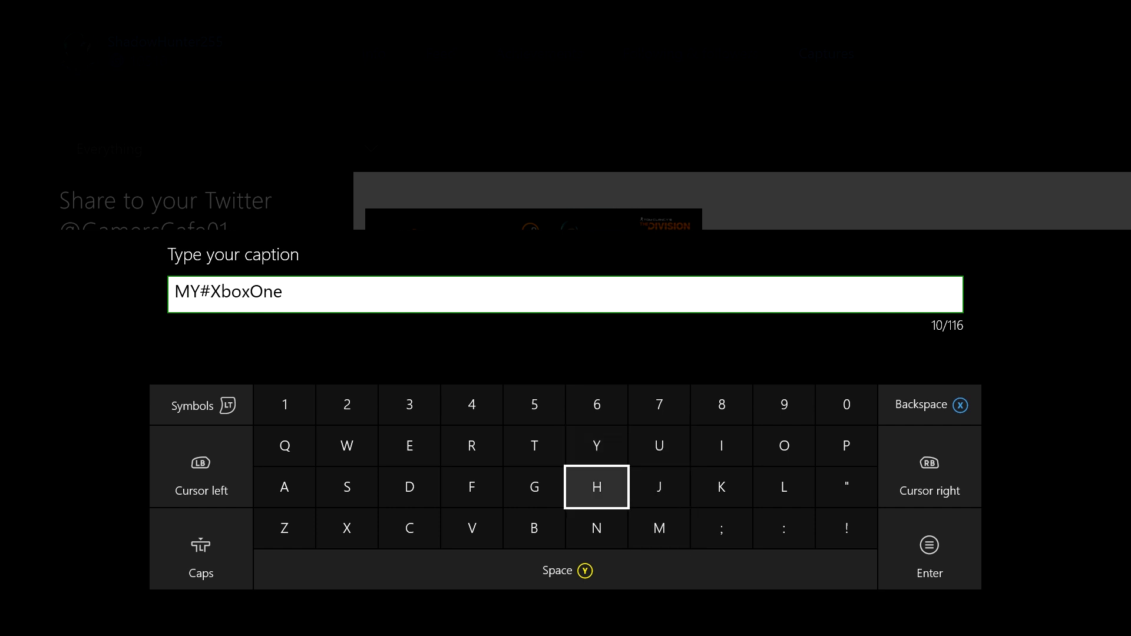
key("BackSpace")
key("Up")
key("Caps_Lock")
type("y")
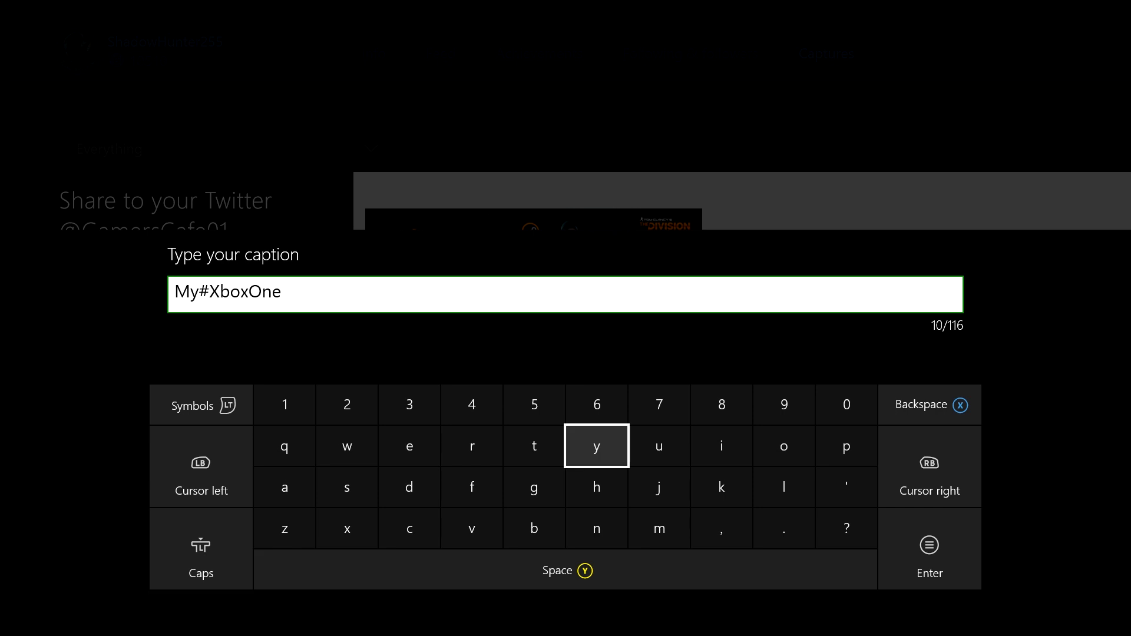
key("Down")
key("Down")
key("Left")
key("Left")
key("Up")
key("Left")
key("Left")
type("s")
key("Down")
key("Right")
type("c")
key("Up")
key("Up")
key("Right")
type("r")
key("Left")
type("ee")
key("Right")
key("Down")
key("Right")
key("Right")
key("Down")
type("n")
key("Left")
key("Up")
key("Left")
key("Left")
key("Left")
type("s")
key("Right")
key("Right")
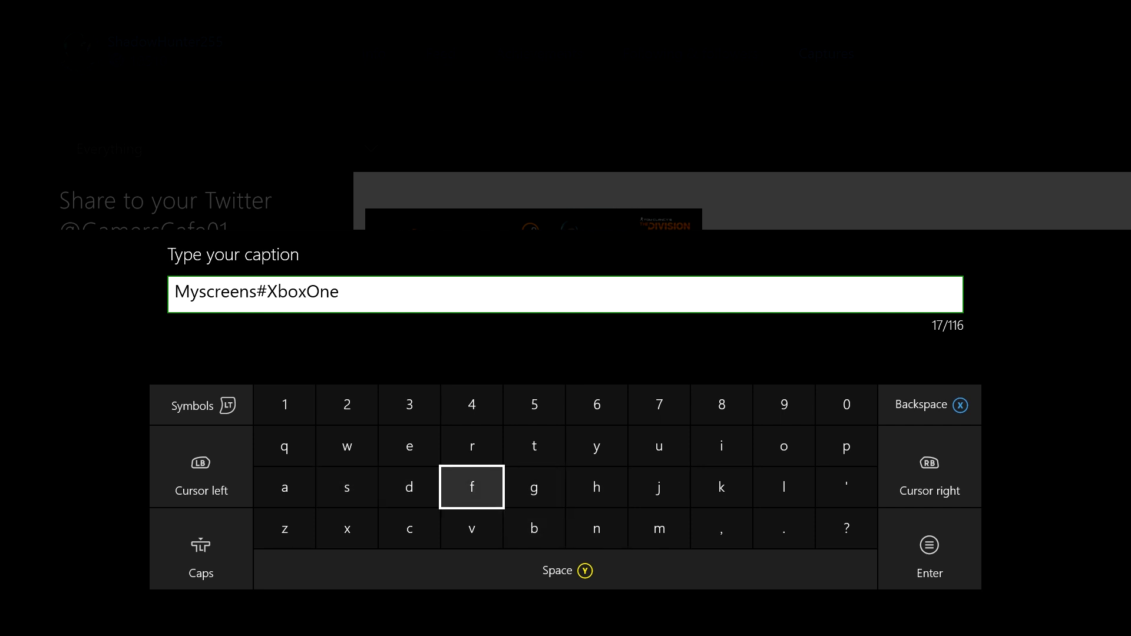
key("BackSpace")
Step: Continue the caption with ' shot. ' so it reads 'Myscreen shot. #XboxOne'
key("Left")
key("Left")
key("Left")
type("s")
key("Right")
key("Right")
key("Right")
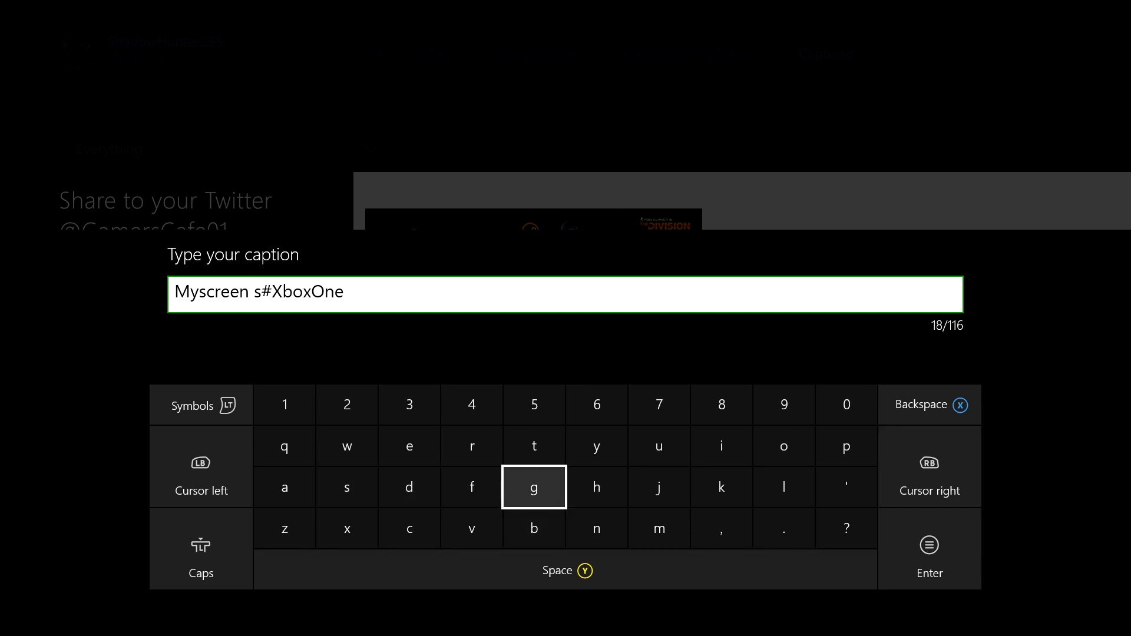
key("Right")
type("h")
key("Up")
key("Right")
key("Right")
key("Right")
type("o")
key("Left")
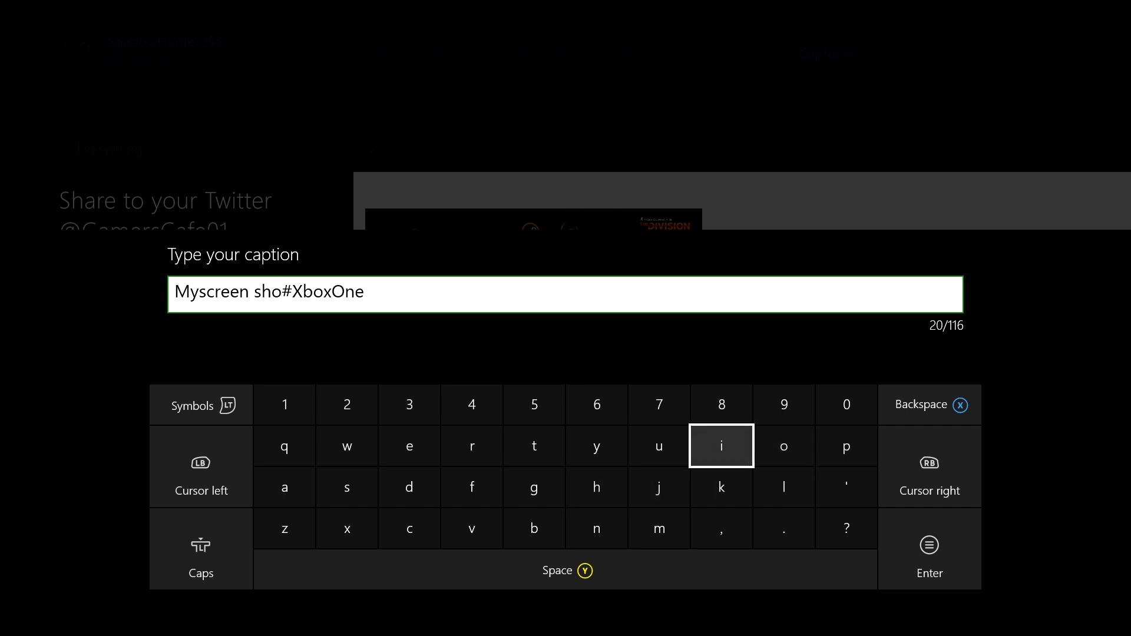
key("Left")
key("Left")
key("Left")
type("t")
key("Down")
key("Right")
key("Down")
key("Right")
key("Right")
key("Right")
type(".")
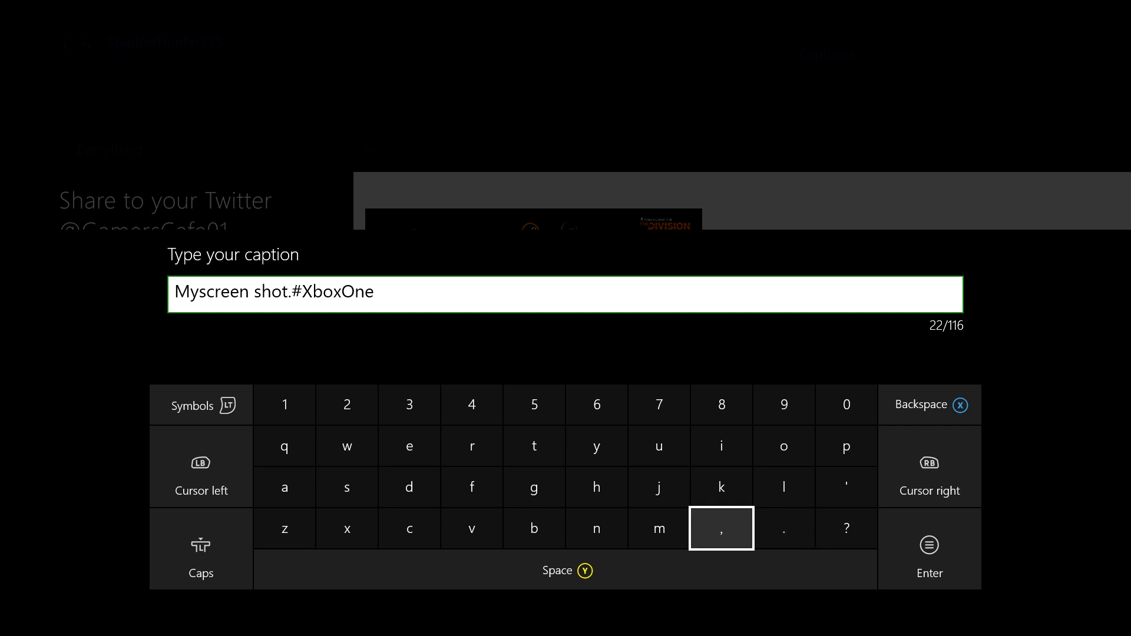
key("Down")
key("Up")
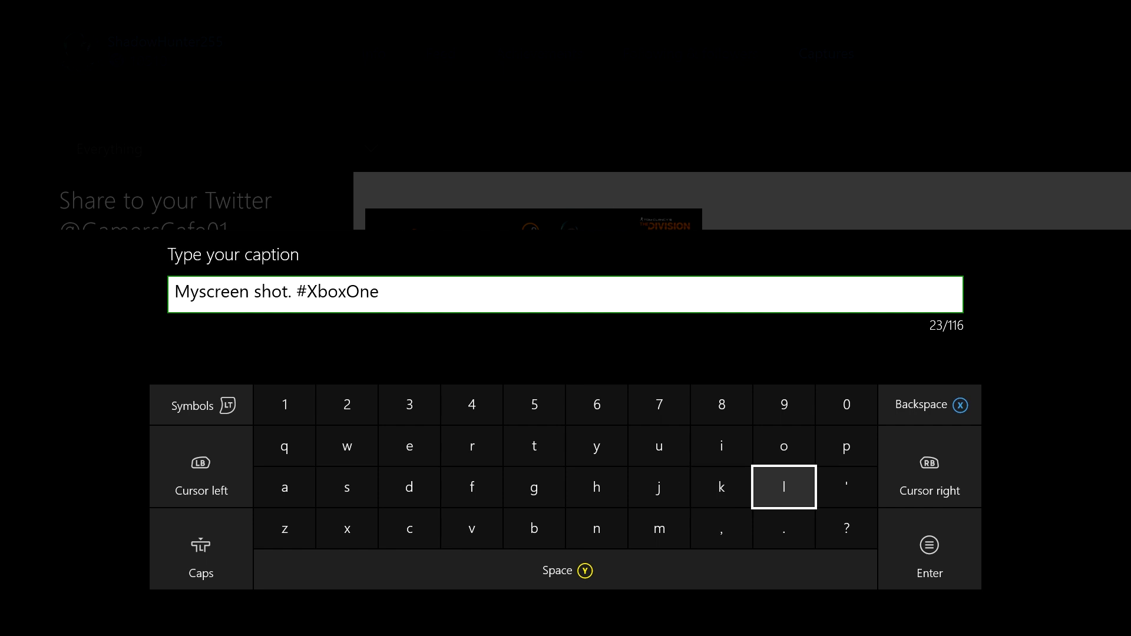
Step: Extend the caption with 'Over 30' on the on-screen keyboard, with a capital O
type("O")
key("Left")
key("Left")
key("Left")
key("Left")
key("Left")
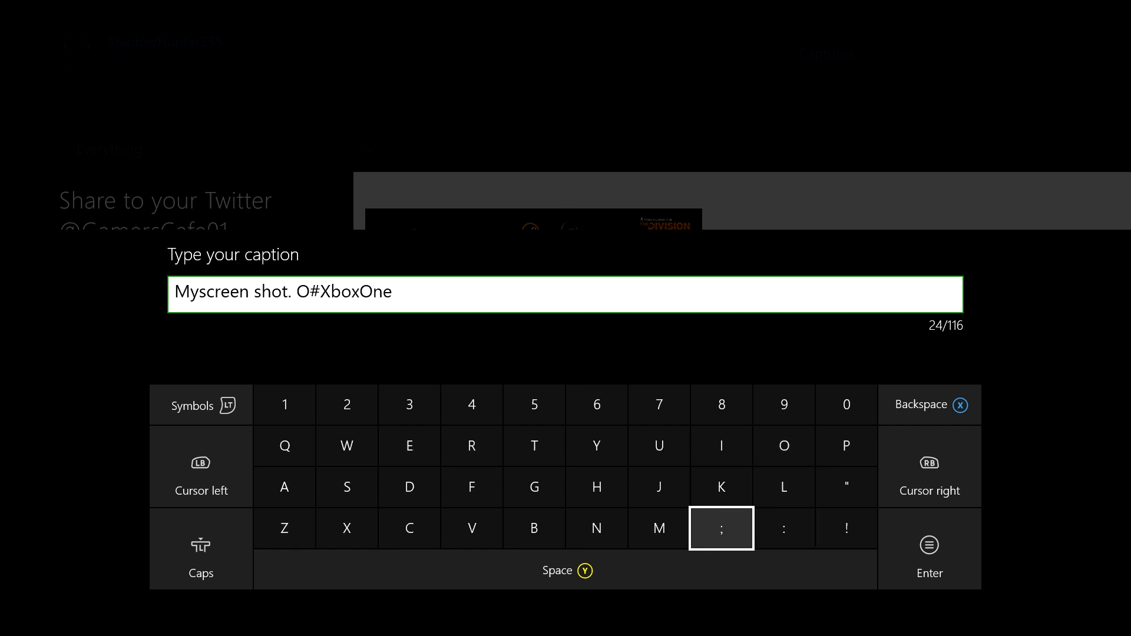
key("Down")
key("Up")
key("Caps_Lock")
type("v")
key("Up")
key("Left")
key("Up")
type("e")
key("Right")
type("r")
key("Left")
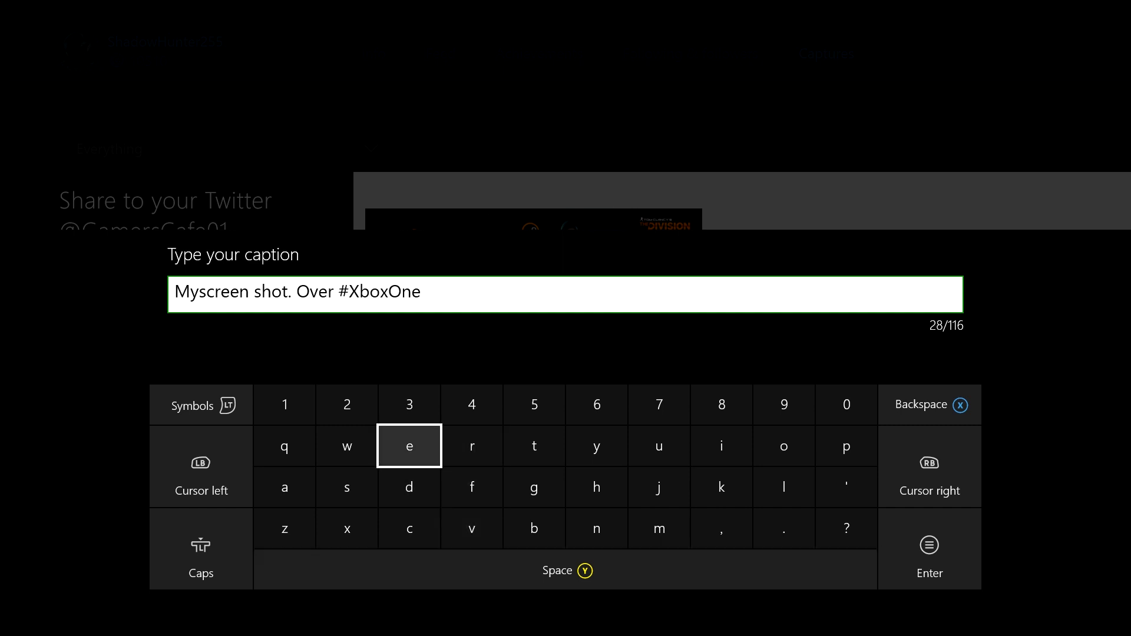
key("Up")
type("3")
key("Right")
key("Right")
key("Right")
key("Right")
key("Right")
key("Right")
key("Right")
type("0")
key("Down")
Step: Add the word 'hours' to the caption
key("Left")
key("Down")
key("Left")
key("Left")
key("Left")
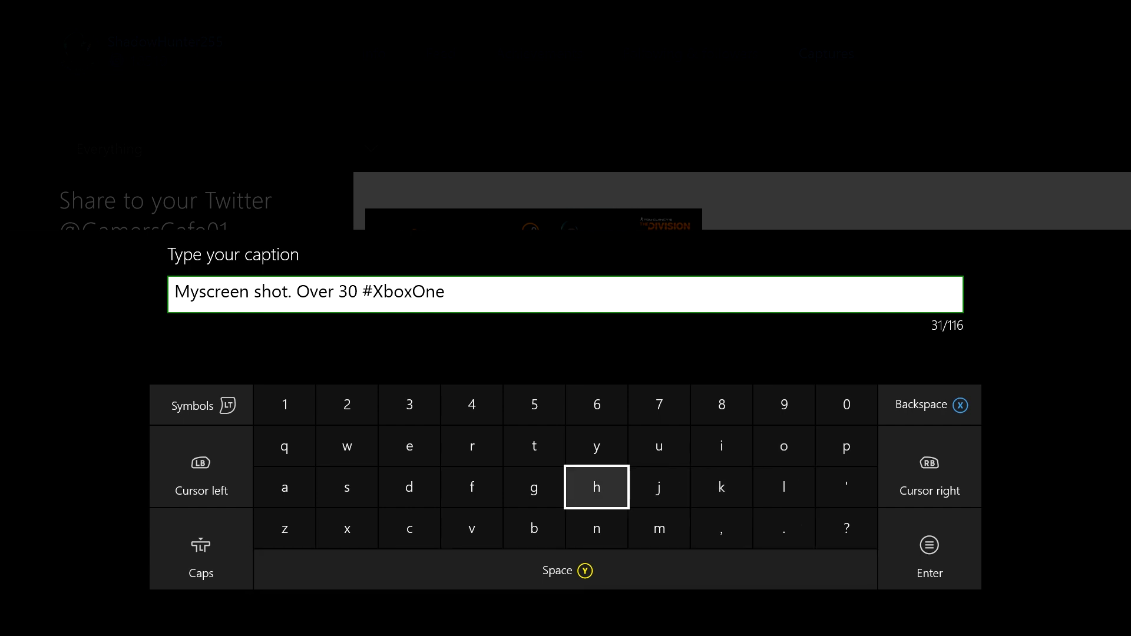
type("h")
key("Right")
key("Up")
key("Up")
key("Right")
key("Right")
key("Down")
type("o")
key("Left")
key("Left")
type("u")
key("Left")
key("Left")
key("Left")
type("r")
key("Down")
key("Left")
key("Left")
type("s")
key("Right")
Step: Add the word 'play' to the caption, deleting an accidental extra p
key("Right")
key("Right")
key("Right")
key("Right")
key("Up")
key("Right")
key("Right")
key("Right")
type("p")
key("Down")
key("Up")
type("p")
key("Down")
key("BackSpace")
key("Up")
type("p")
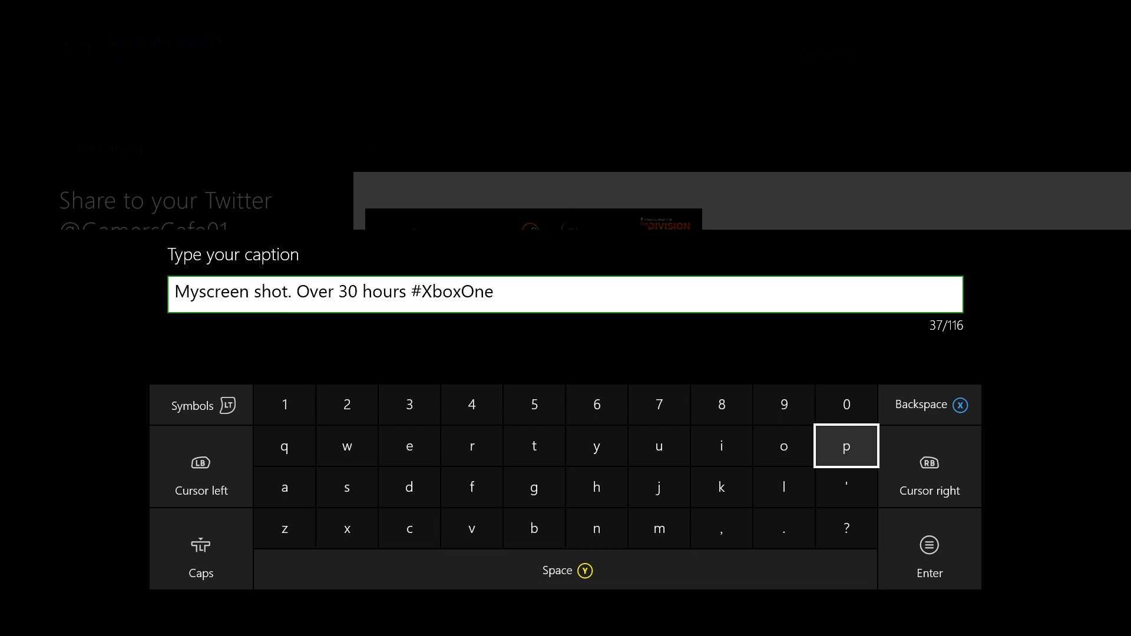
key("Down")
type("l")
key("Left")
key("Left")
key("Left")
key("Left")
key("Left")
key("Left")
key("Left")
key("Left")
type("a")
key("Right")
key("Right")
key("Right")
key("Up")
Step: Add 'in bet' before #XboxOne, correcting a mistyped r
key("Right")
key("Right")
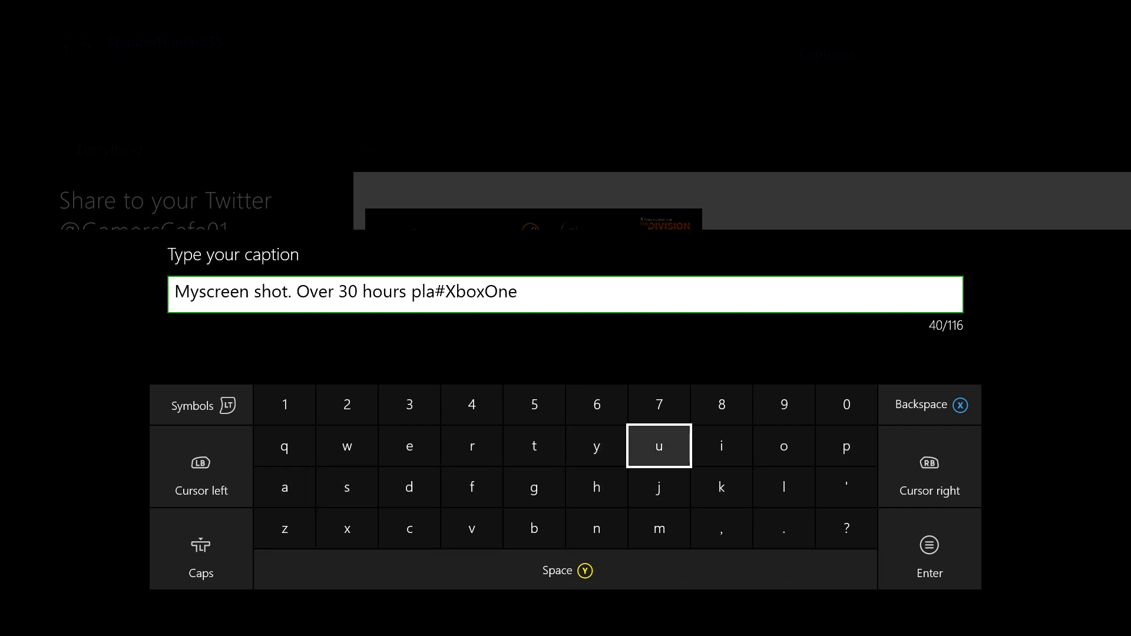
key("Left")
type("y")
key("Down")
key("Up")
key("Right")
key("Right")
type("i")
key("Left")
key("Down")
key("Left")
key("Down")
type("n")
key("Down")
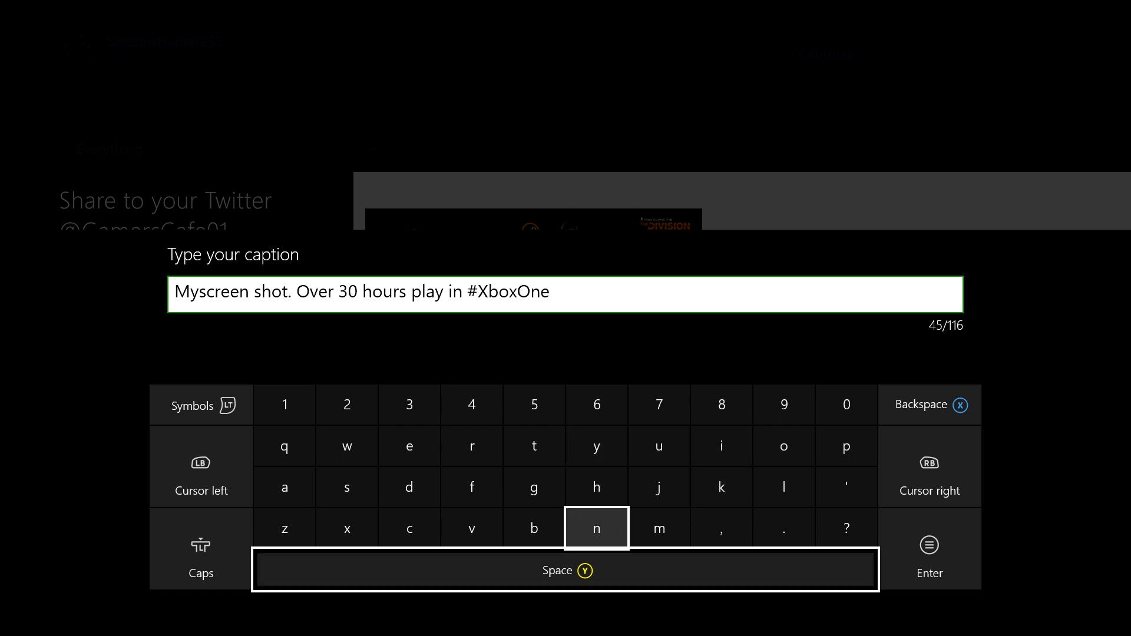
key("Up")
type("b")
key("Up")
key("Left")
key("Left")
key("Up")
key("Right")
type("r")
key("BackSpace")
key("Left")
type("e")
key("Right")
key("Right")
type("t")
key("Left")
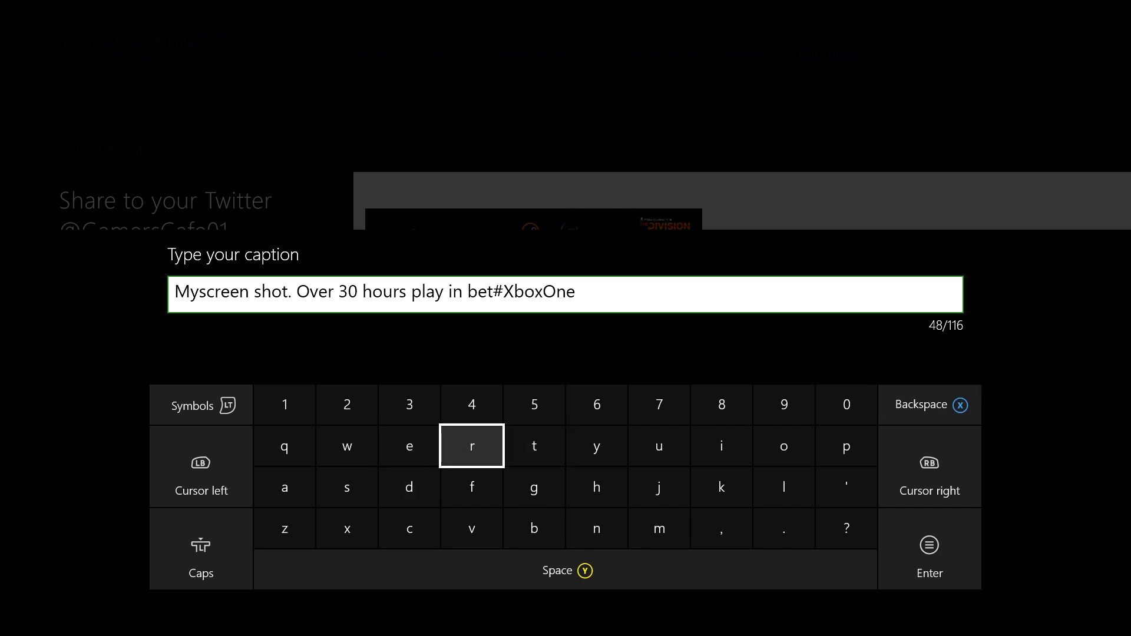